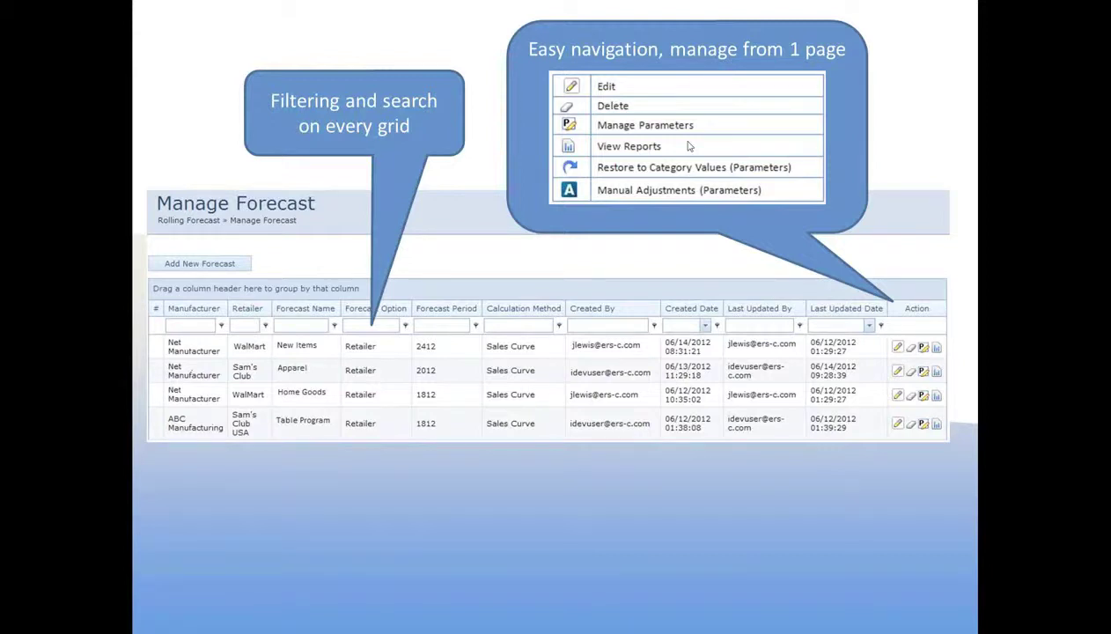
Switch from the PowerPoint slideshow to the Forecast Versions page in Chrome
{"action": "key", "text": "alt+Tab"}
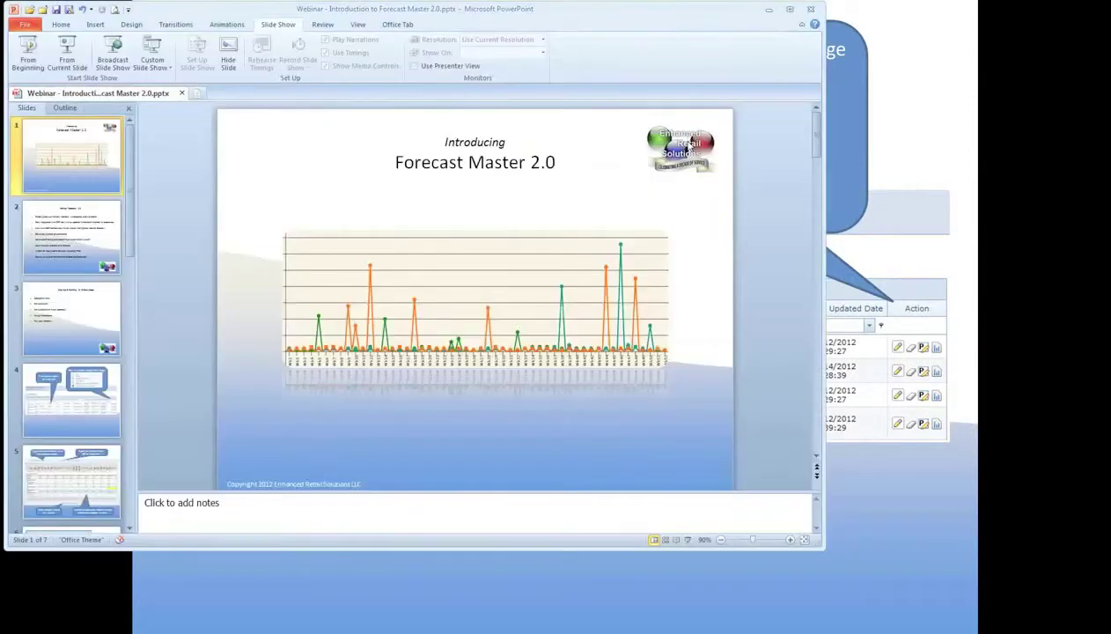
{"action": "key", "text": "alt+Tab"}
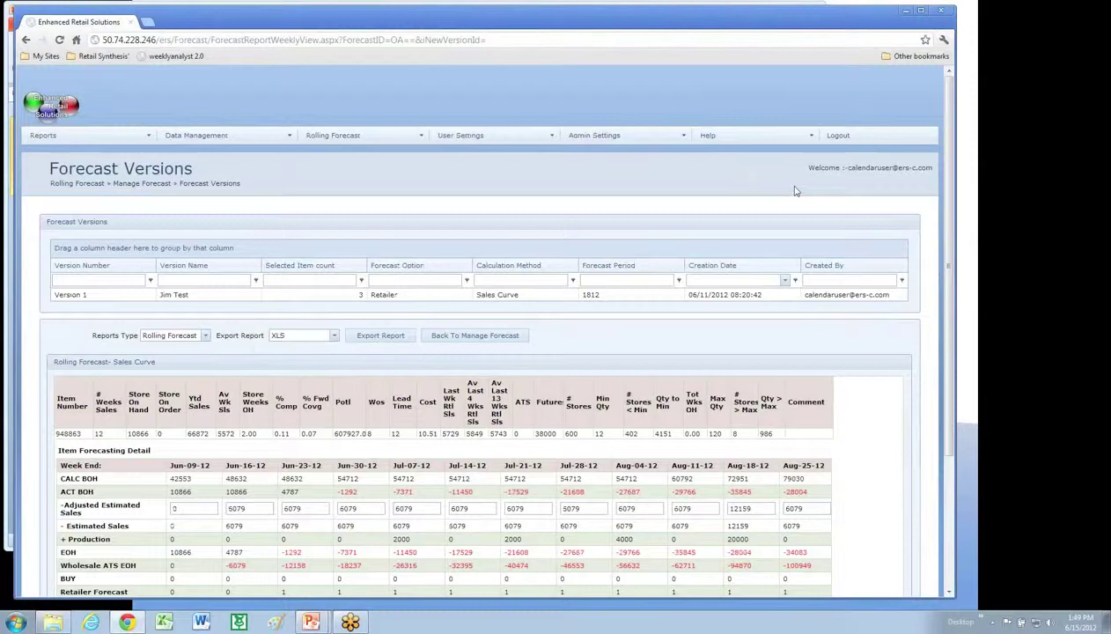
Show page 3 of the Rolling Forecast grid, with weekly detail for item 143611
{"action": "left_click_drag", "start_coordinate": [941, 211], "coordinate": [948, 304]}
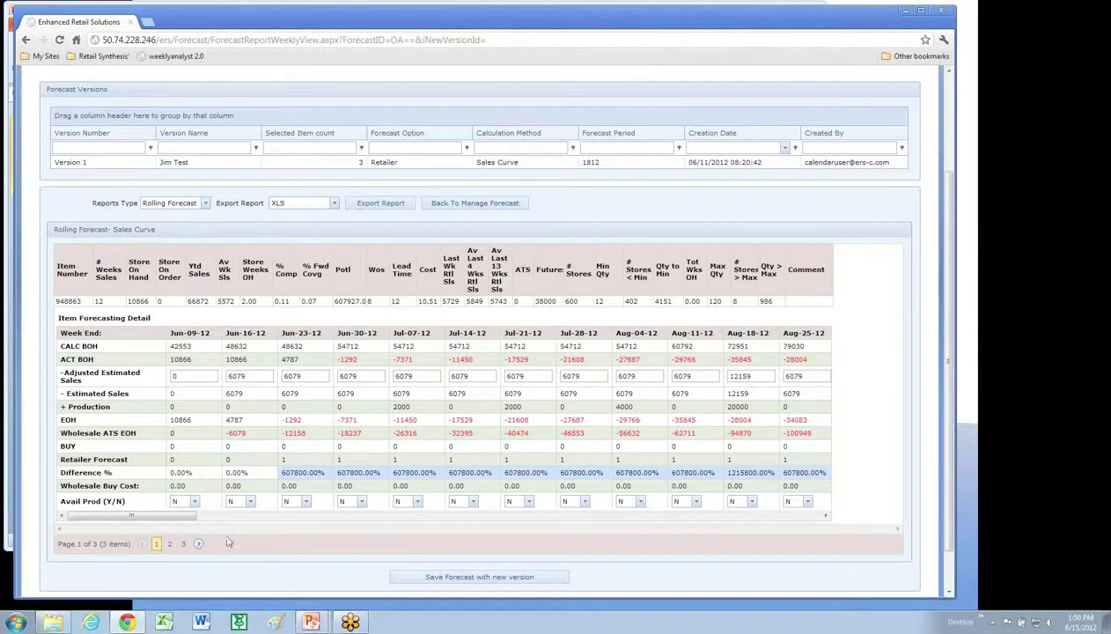
{"action": "left_click", "coordinate": [183, 544]}
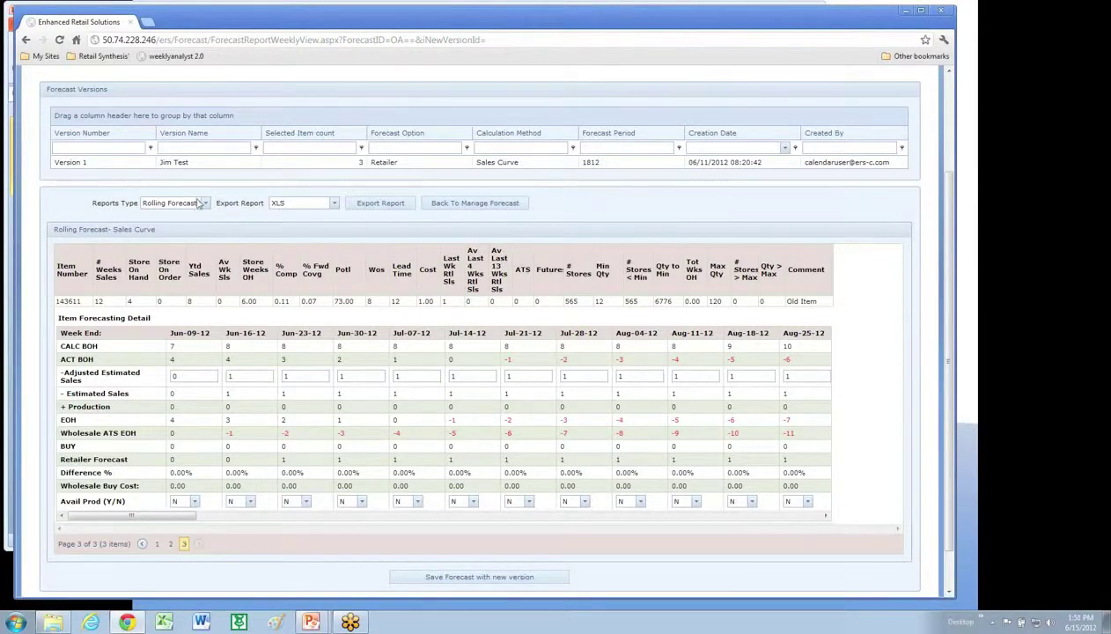
Change the report type to Forecast Exceptions, listing the 3 items over 10% short of model
{"action": "left_click", "coordinate": [204, 203]}
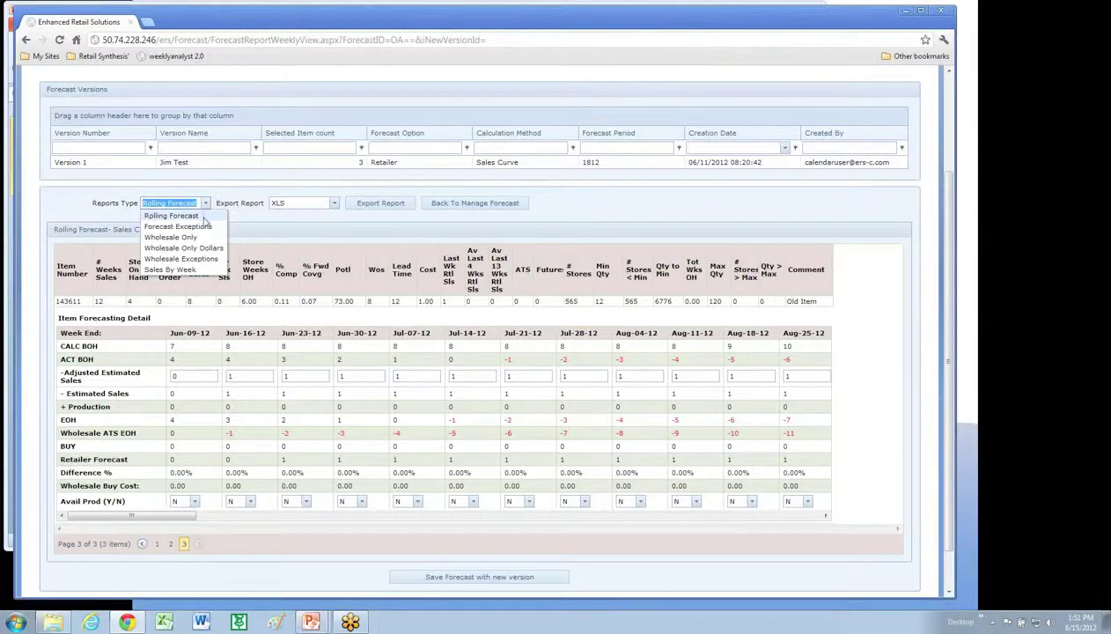
{"action": "left_click", "coordinate": [187, 227]}
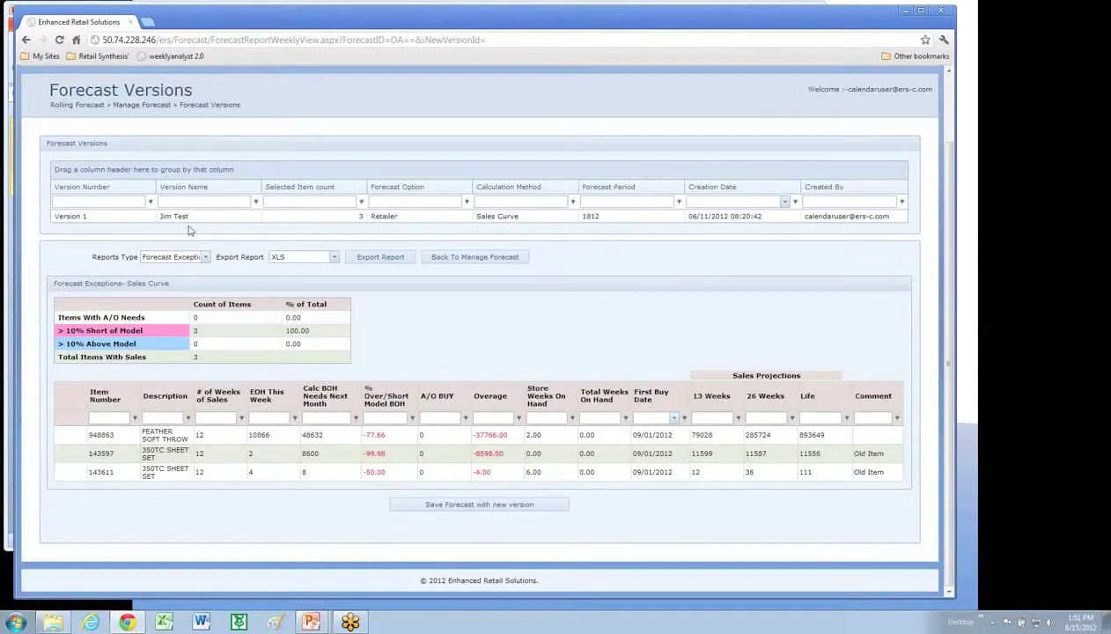
Check the export format choices, then filter the exceptions grid by item number 94886
{"action": "left_click", "coordinate": [333, 257]}
{"action": "left_click", "coordinate": [113, 418]}
{"action": "type", "text": "94886"}
{"action": "key", "text": "Return"}
{"action": "scroll", "coordinate": [326, 188], "scroll_direction": "up", "scroll_amount": 2}
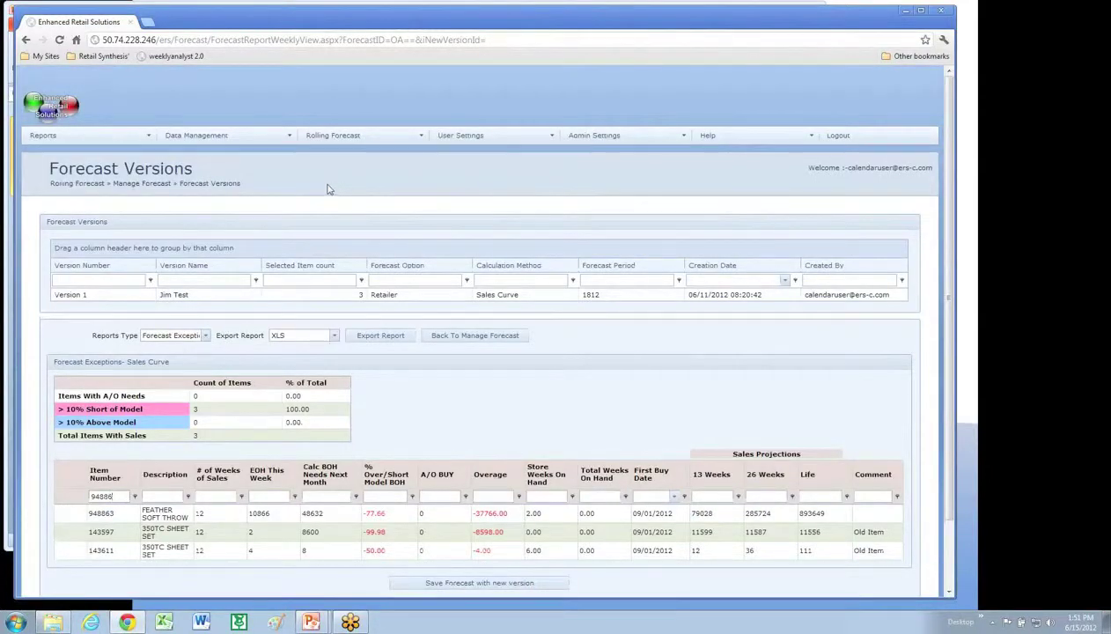
{"action": "mouse_move", "coordinate": [358, 141]}
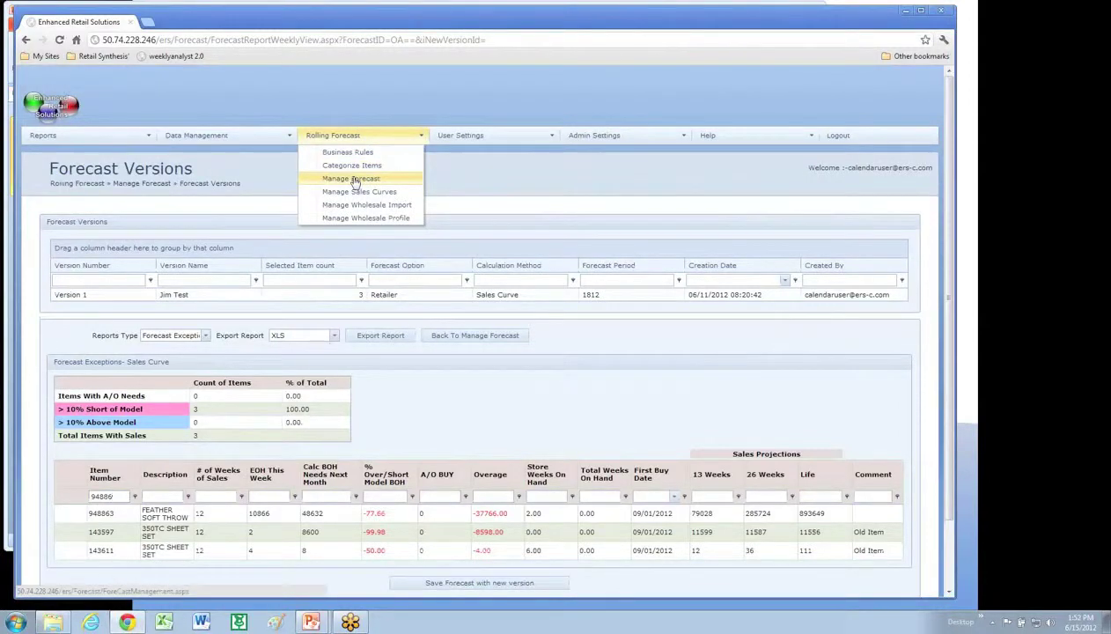
Open the ABC Throws forecast's parameters from Manage Forecast (WOS Model 8, Store Max Qty 120)
{"action": "left_click", "coordinate": [352, 179]}
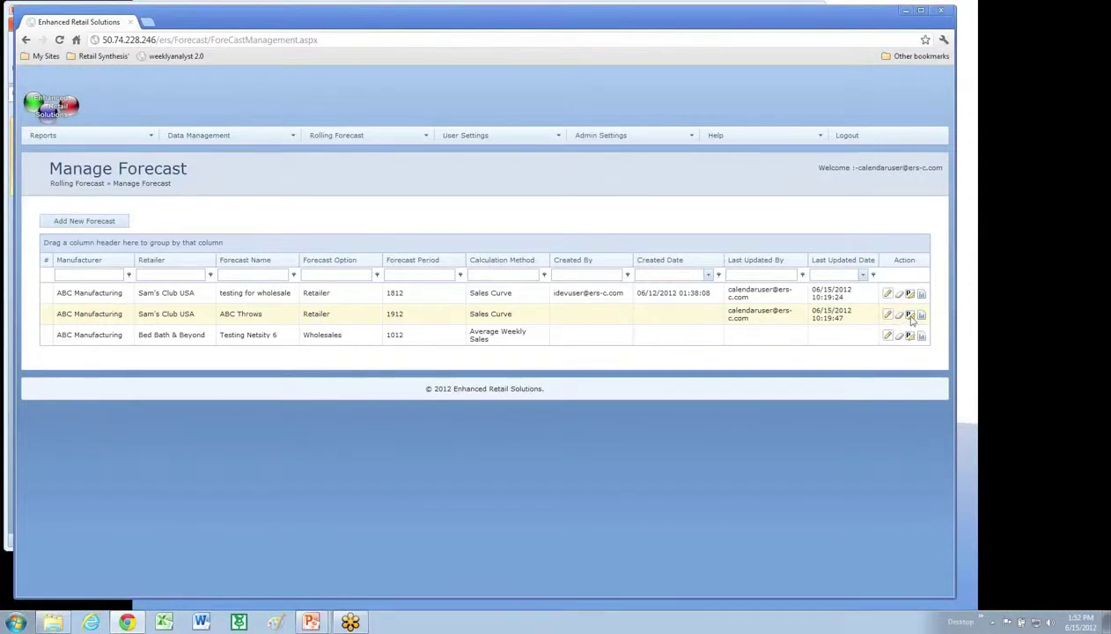
{"action": "left_click", "coordinate": [910, 317]}
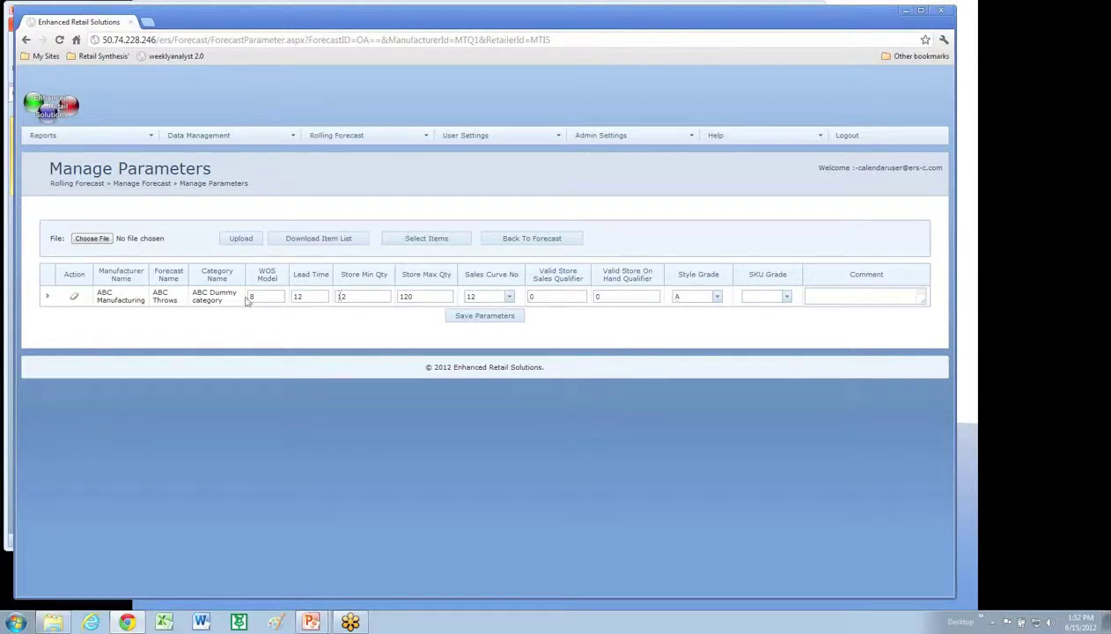
Expand the ABC Dummy category and open manual adjustments for item 948863
{"action": "left_click", "coordinate": [47, 299]}
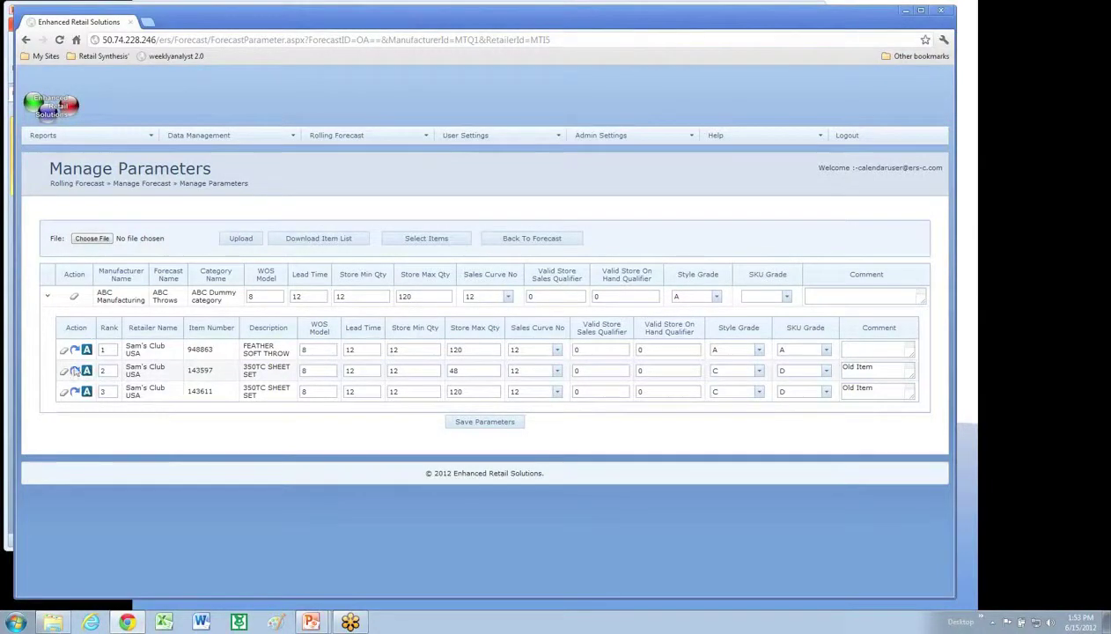
{"action": "left_click", "coordinate": [87, 350]}
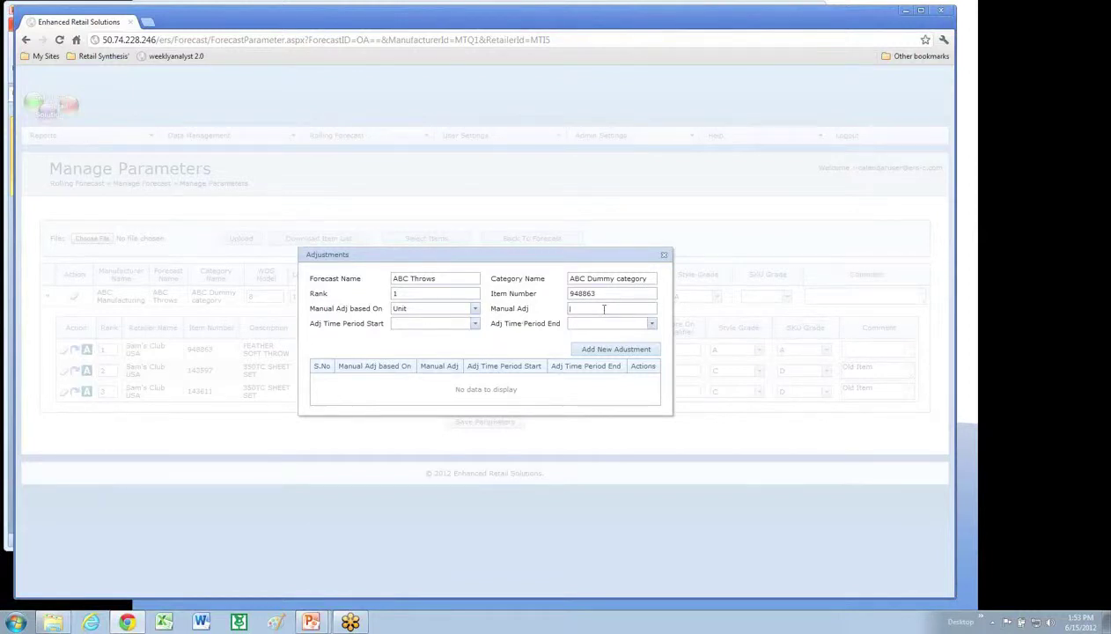
Add a 10000-unit manual adjustment from 06/16/2012 to 07/28/2012, then close the Adjustments dialog
{"action": "type", "text": "10000"}
{"action": "left_click", "coordinate": [475, 324]}
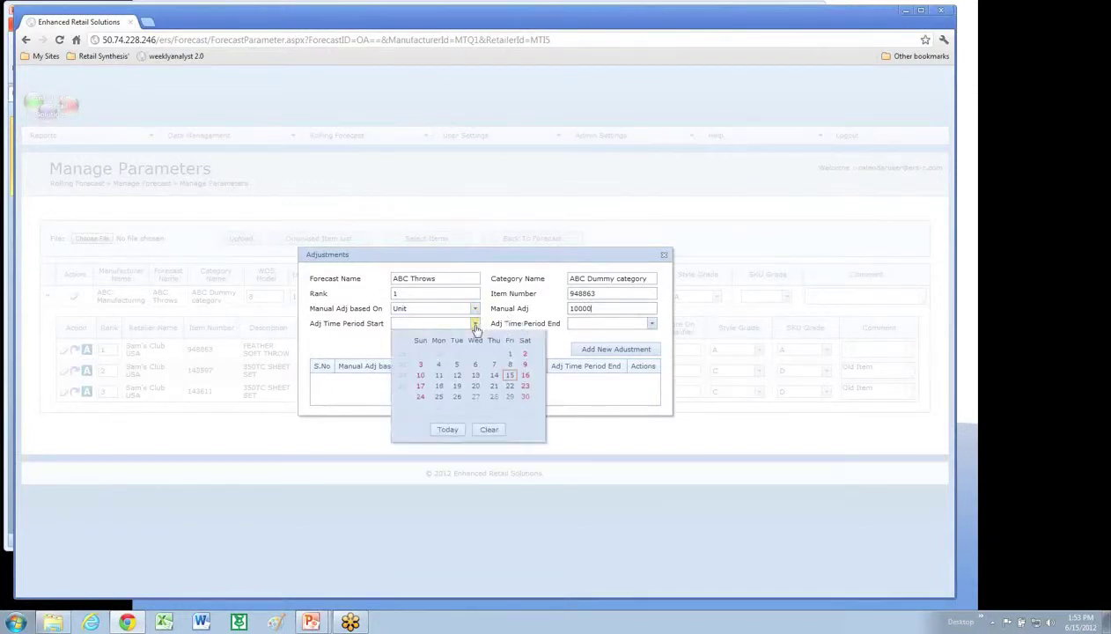
{"action": "left_click", "coordinate": [525, 391]}
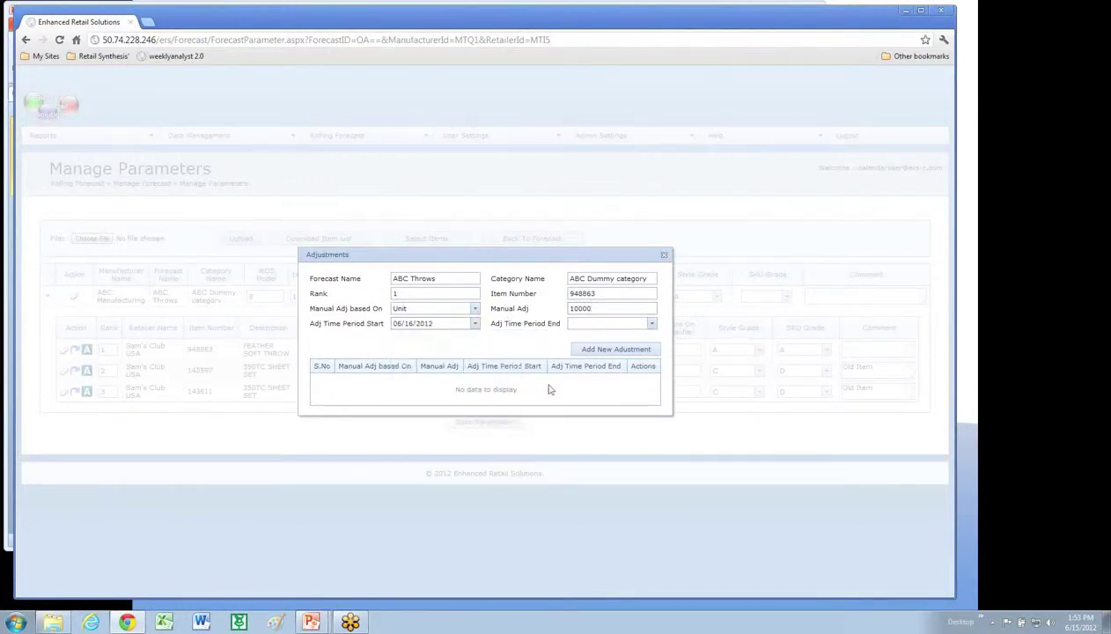
{"action": "left_click", "coordinate": [651, 324]}
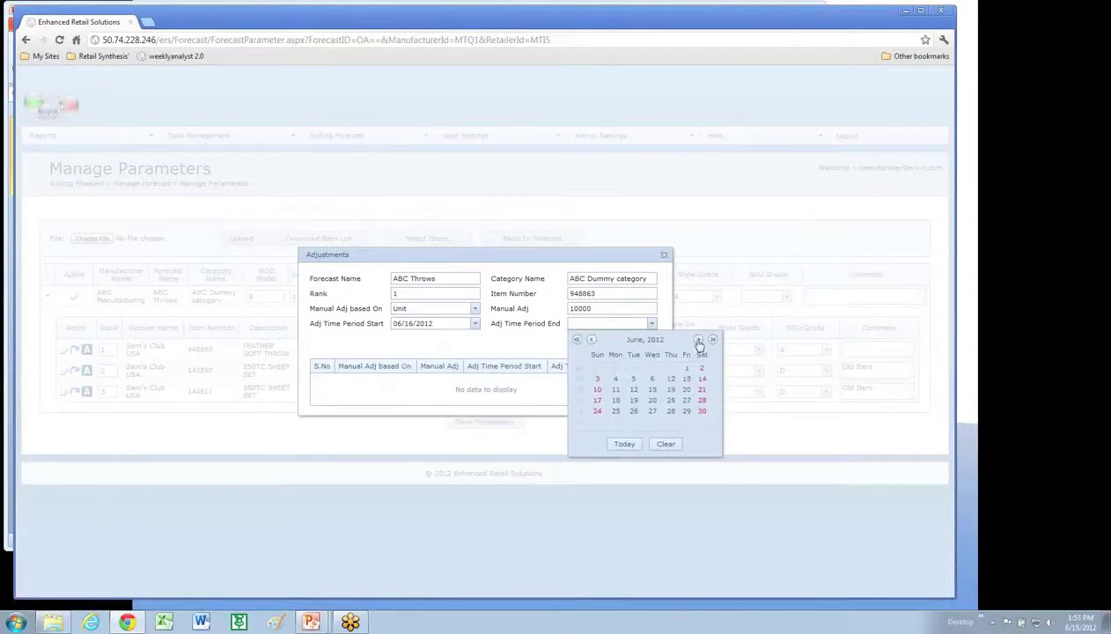
{"action": "left_click", "coordinate": [698, 340]}
{"action": "left_click", "coordinate": [701, 401]}
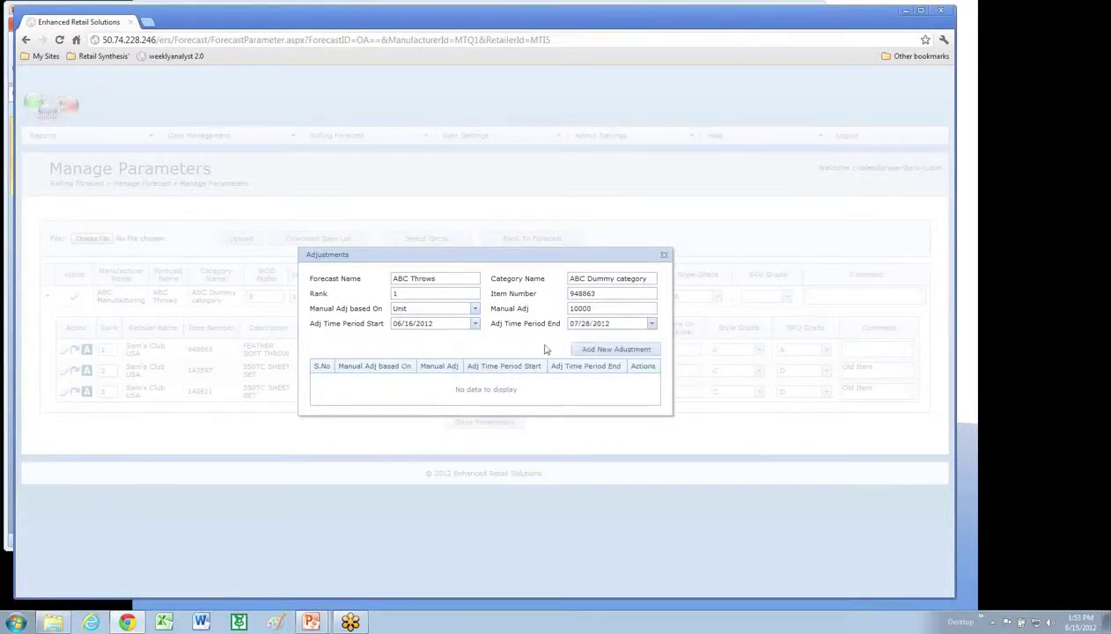
{"action": "left_click", "coordinate": [474, 309]}
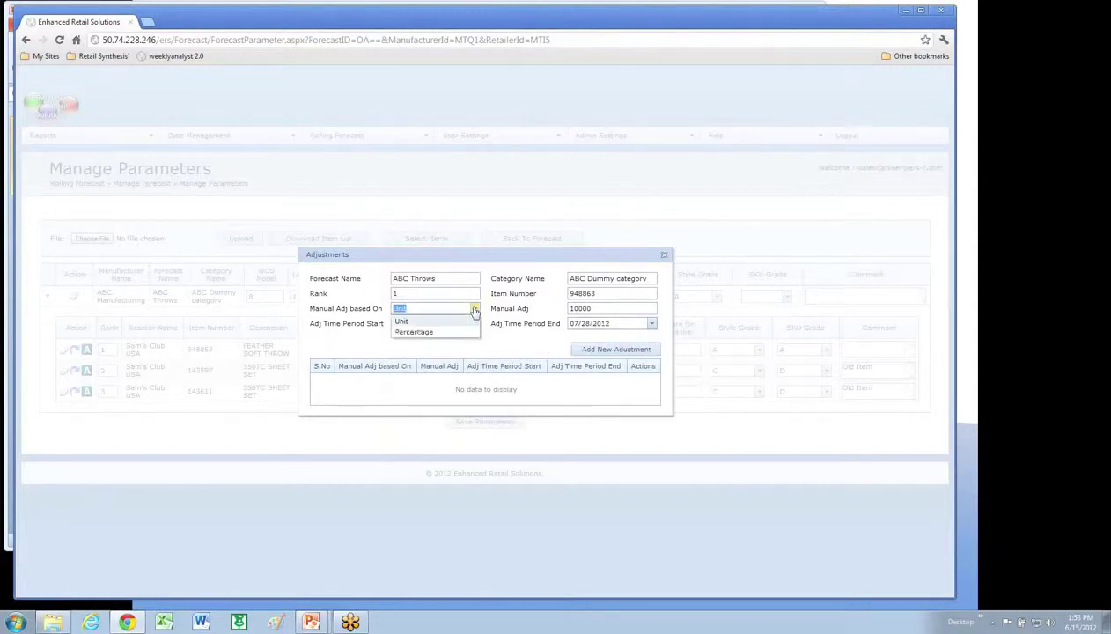
{"action": "left_click", "coordinate": [475, 310]}
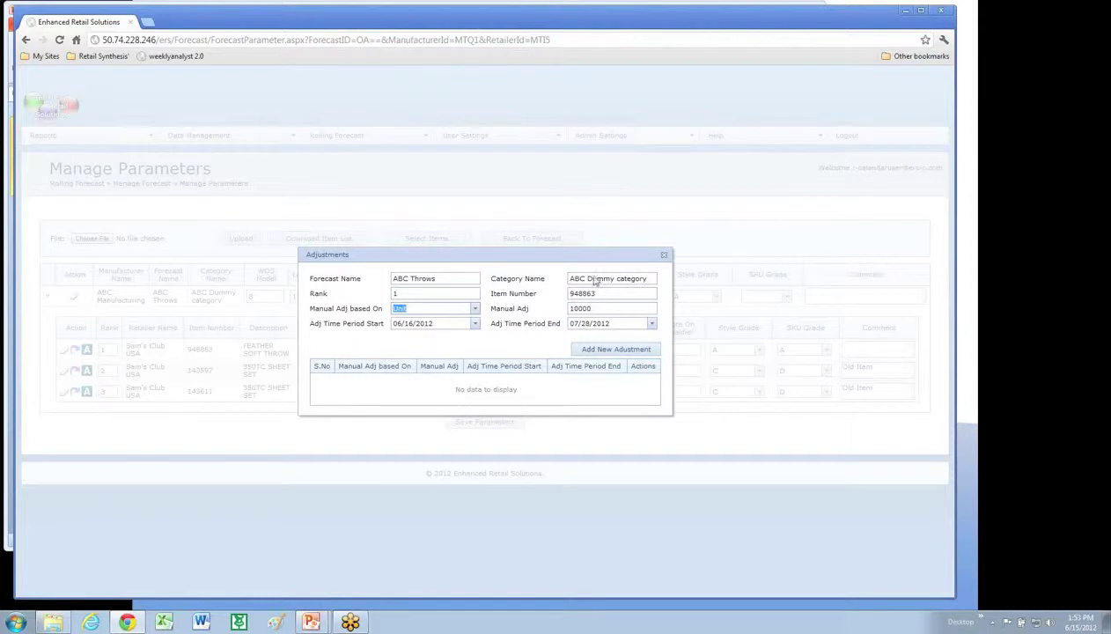
{"action": "left_click", "coordinate": [601, 351]}
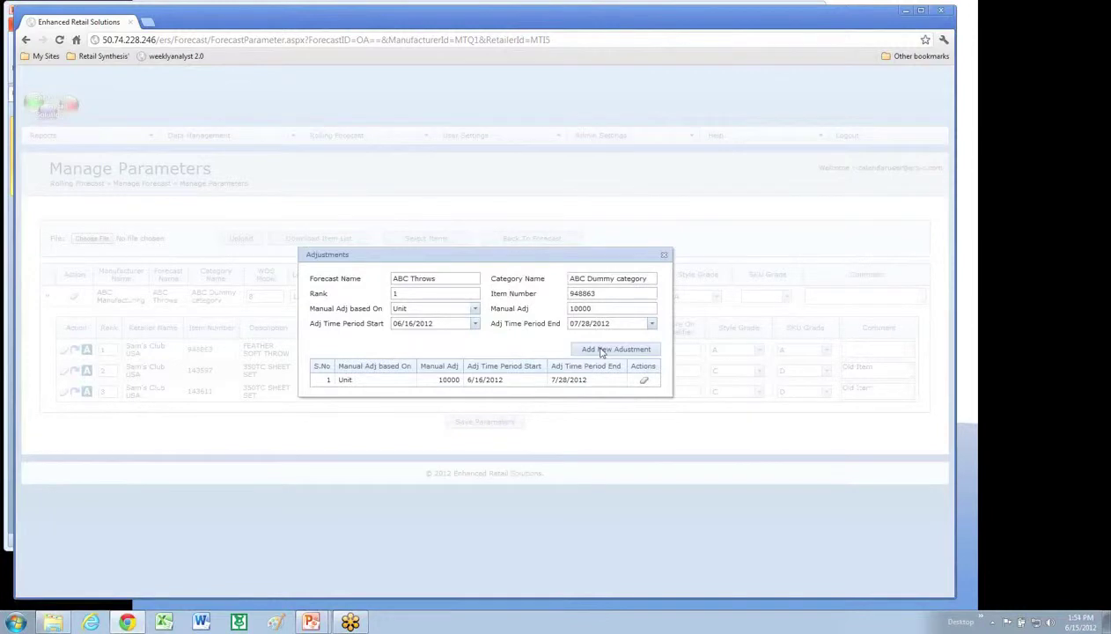
{"action": "left_click", "coordinate": [664, 255]}
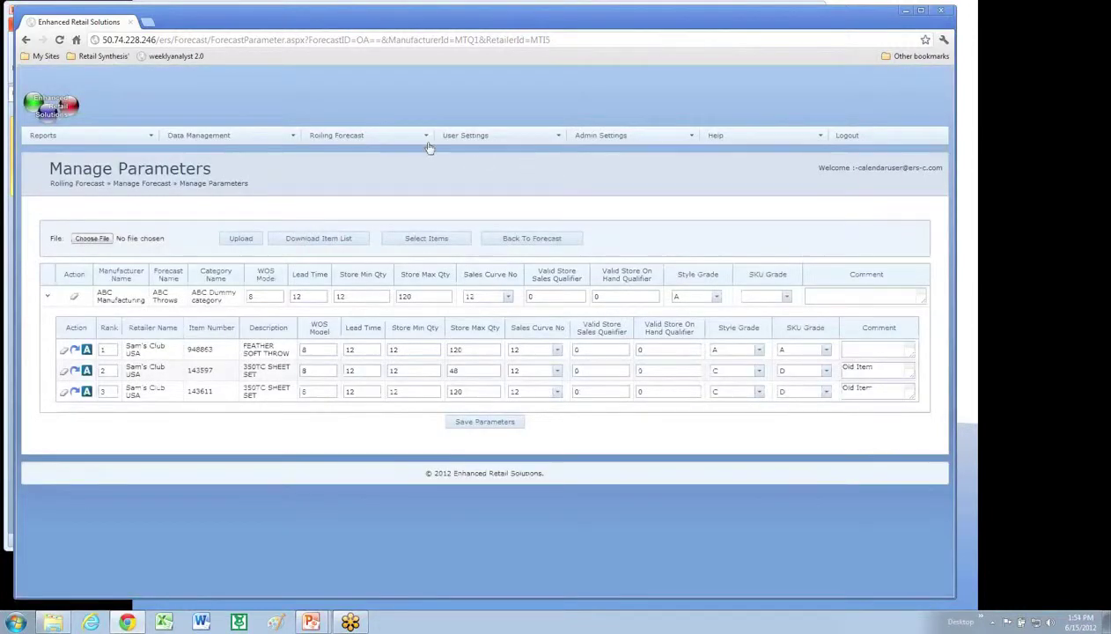
Open sales curve 12 (ABC- Throws) in Manage Sales Curves, review its weekly values, and cancel unsaved
{"action": "mouse_move", "coordinate": [421, 138]}
{"action": "left_click", "coordinate": [360, 191]}
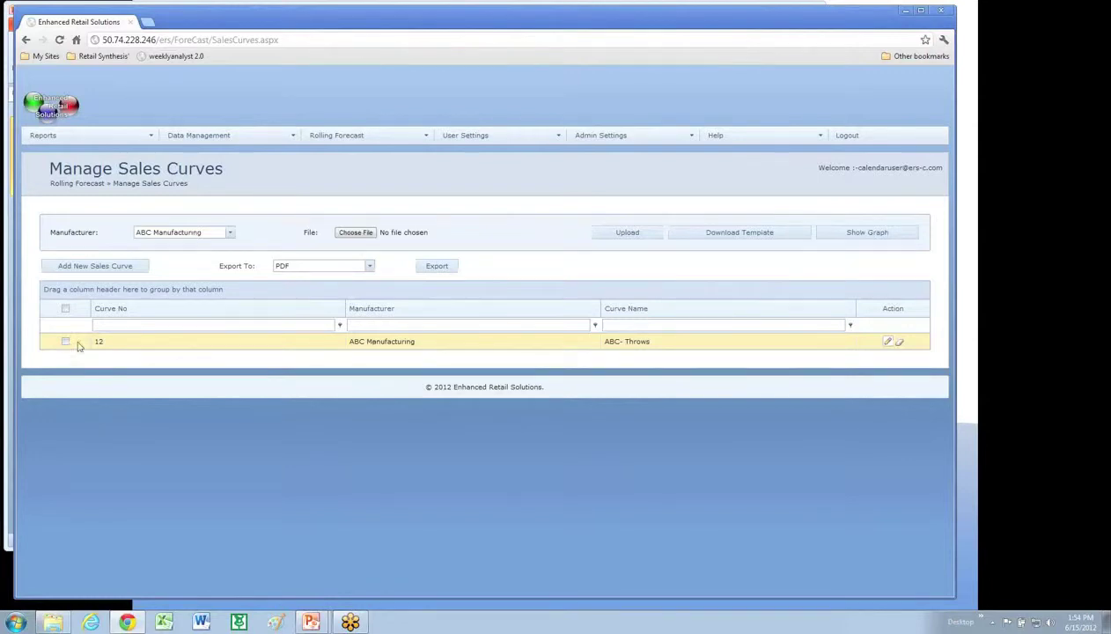
{"action": "left_click", "coordinate": [886, 342]}
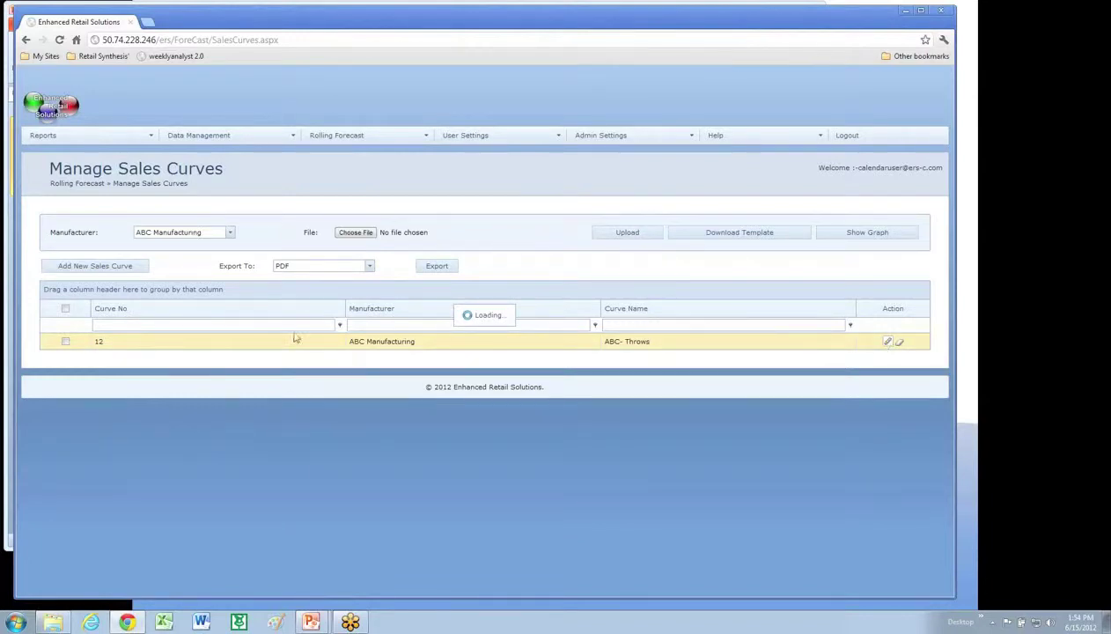
{"action": "scroll", "coordinate": [472, 387], "scroll_direction": "down", "scroll_amount": 1}
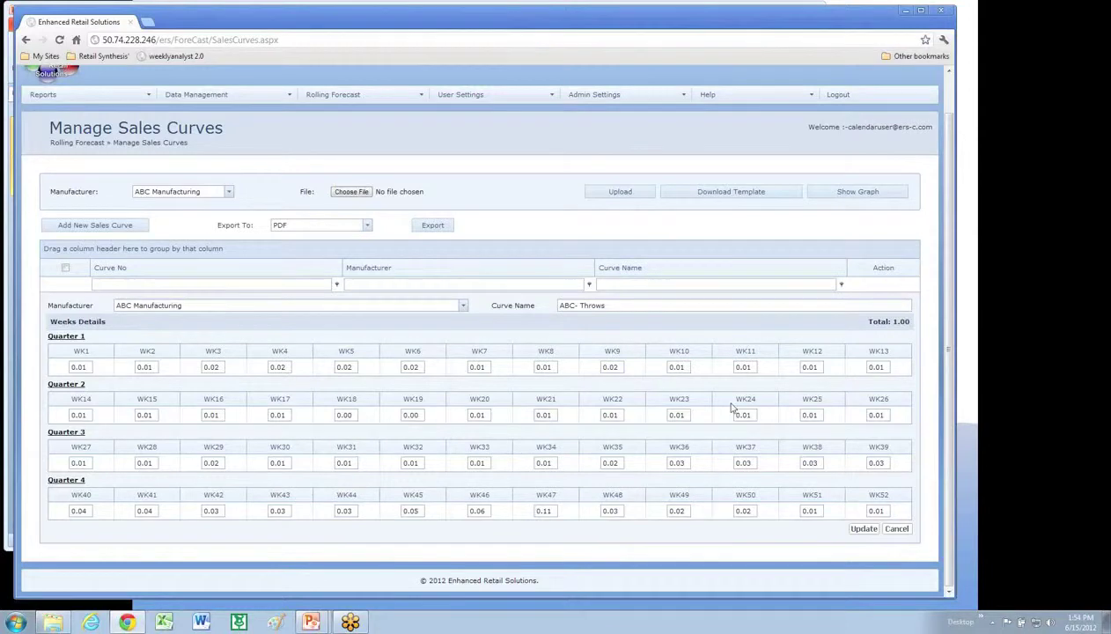
{"action": "left_click", "coordinate": [896, 529]}
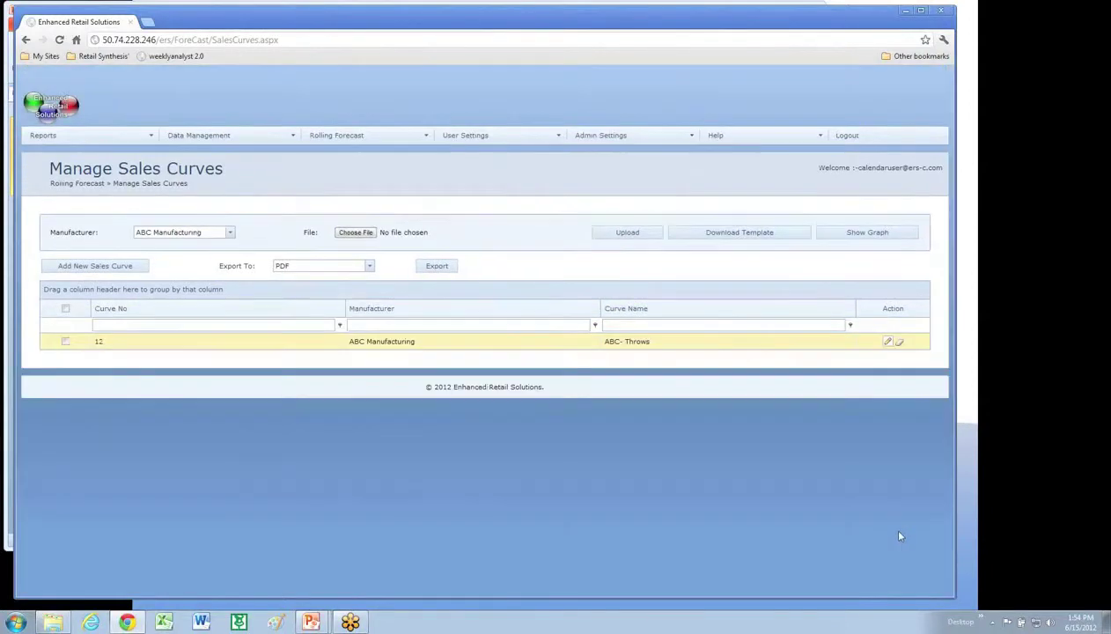
Chart curve 12 and drag its Wk19, Wk29 and Wk46 points upward into peaks
{"action": "left_click", "coordinate": [65, 342]}
{"action": "left_click", "coordinate": [848, 236]}
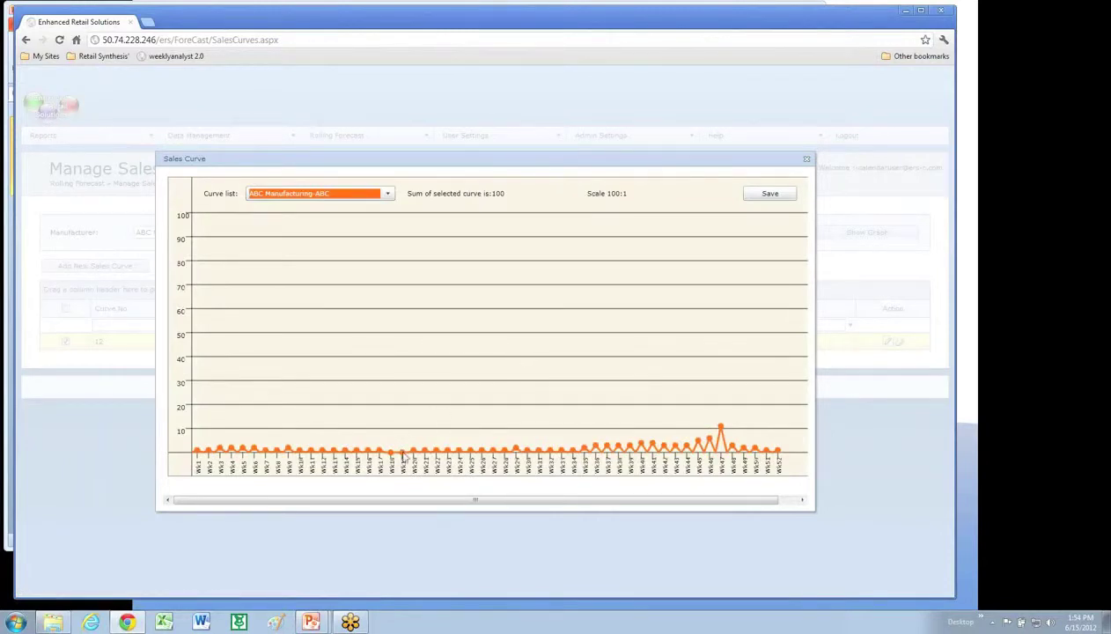
{"action": "left_click_drag", "start_coordinate": [401, 454], "coordinate": [402, 384]}
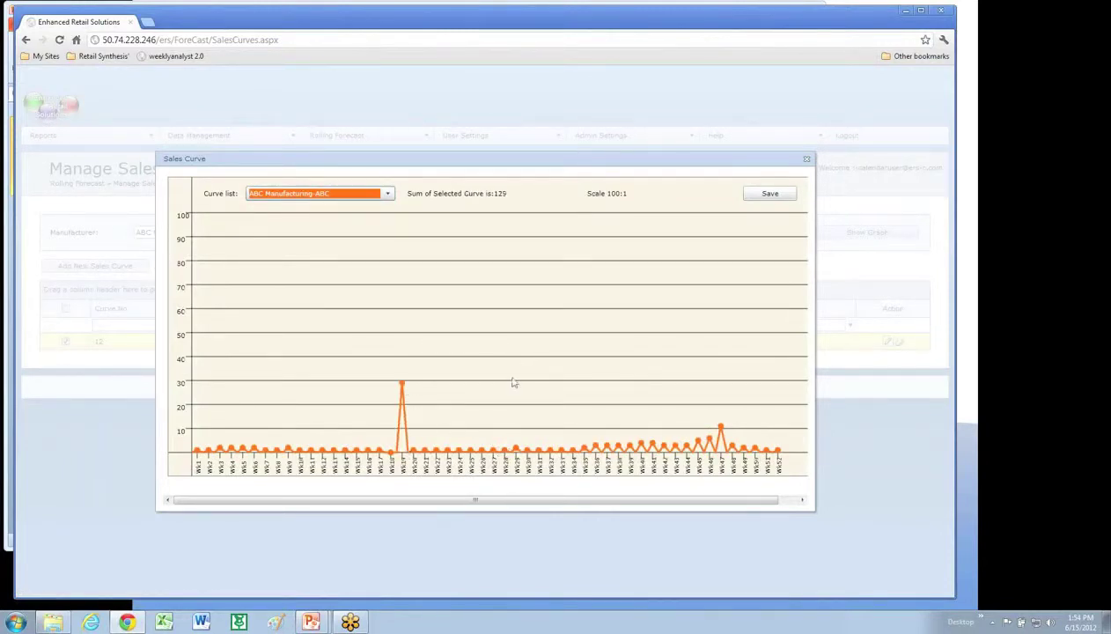
{"action": "left_click_drag", "start_coordinate": [515, 449], "coordinate": [518, 404]}
{"action": "left_click_drag", "start_coordinate": [708, 440], "coordinate": [710, 356]}
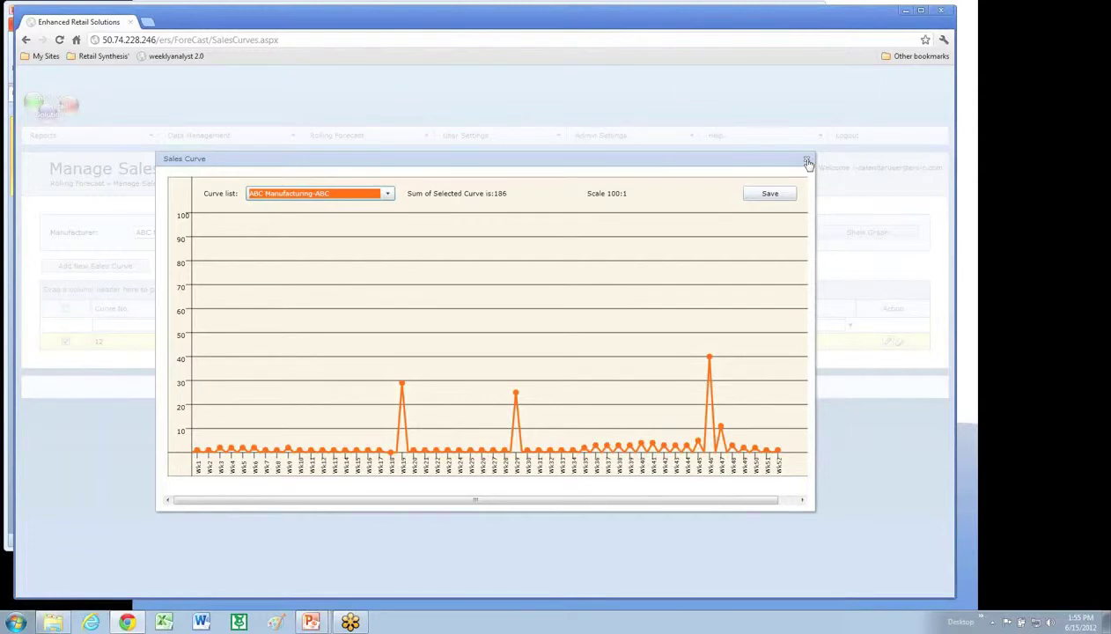
Close the sales curve chart and start a new rule on the Business Rules page
{"action": "left_click", "coordinate": [806, 162]}
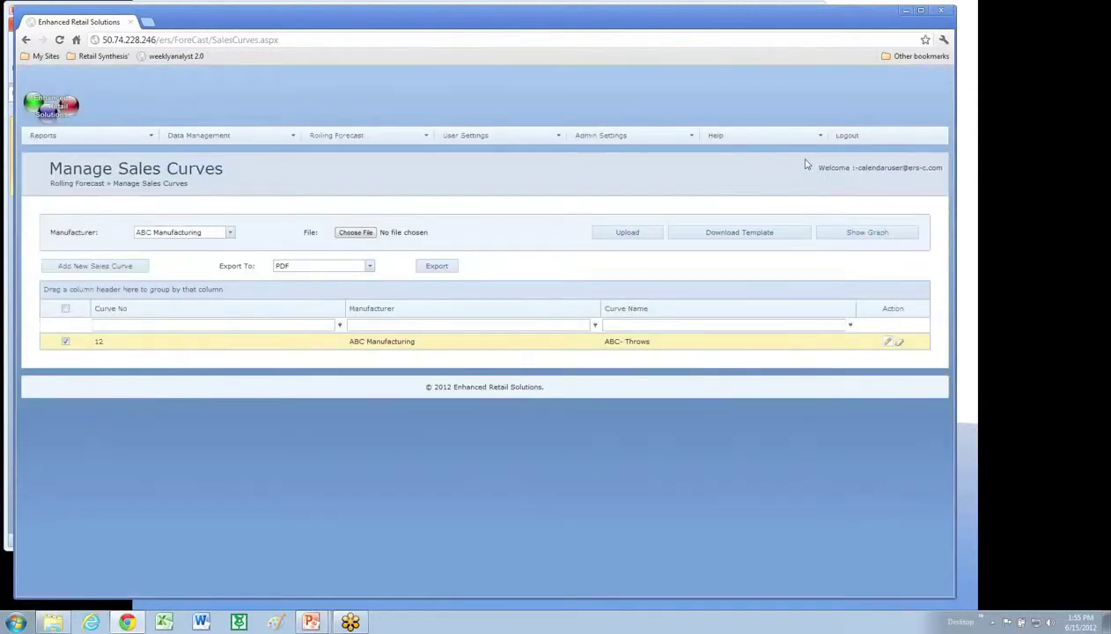
{"action": "mouse_move", "coordinate": [387, 141]}
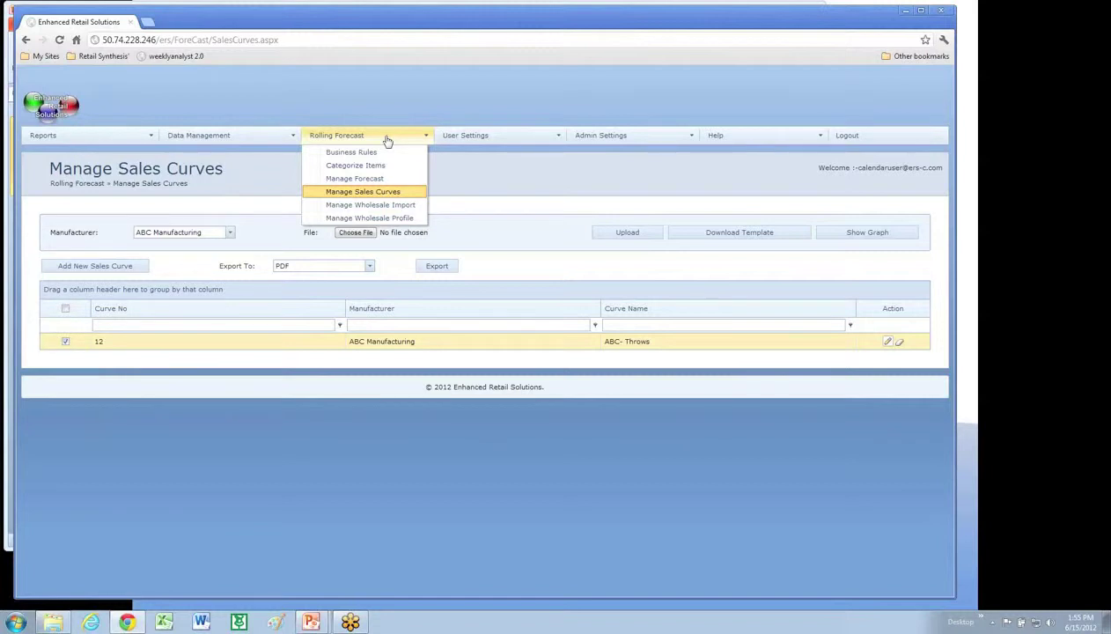
{"action": "left_click", "coordinate": [377, 153]}
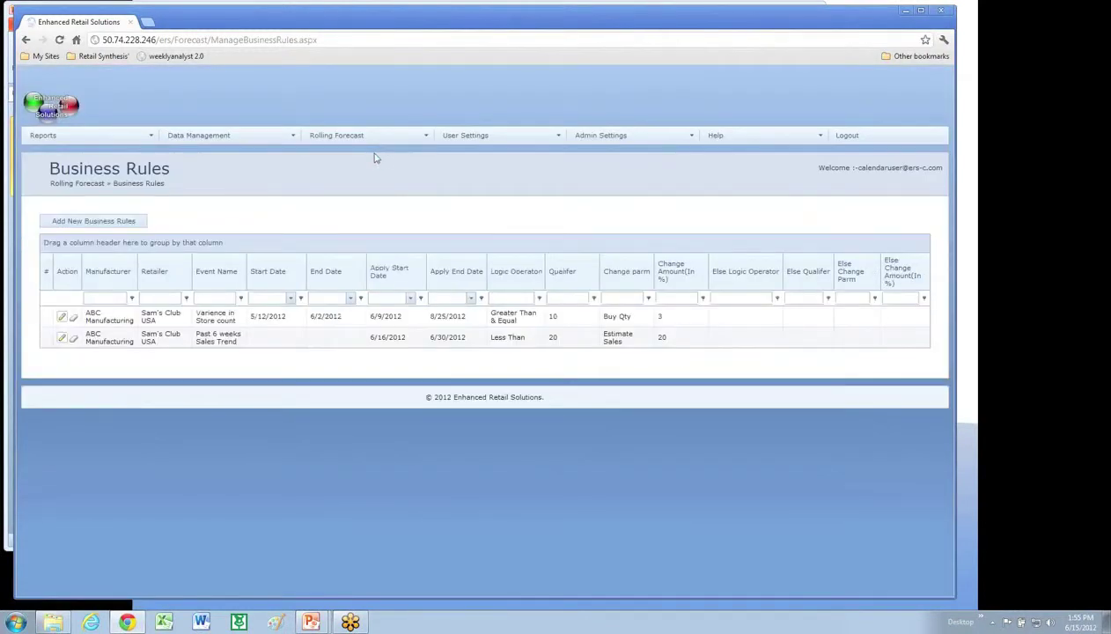
{"action": "left_click", "coordinate": [90, 222]}
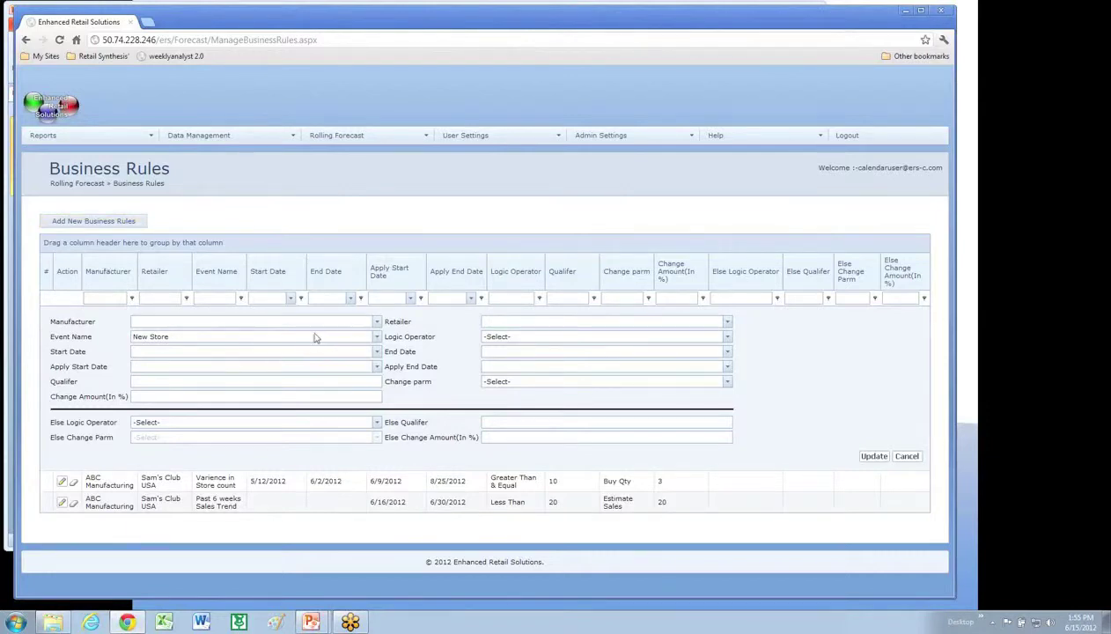
Set the rule condition to Store Sold Out, Greater Than & Equal, qualifier 10
{"action": "left_click", "coordinate": [377, 337]}
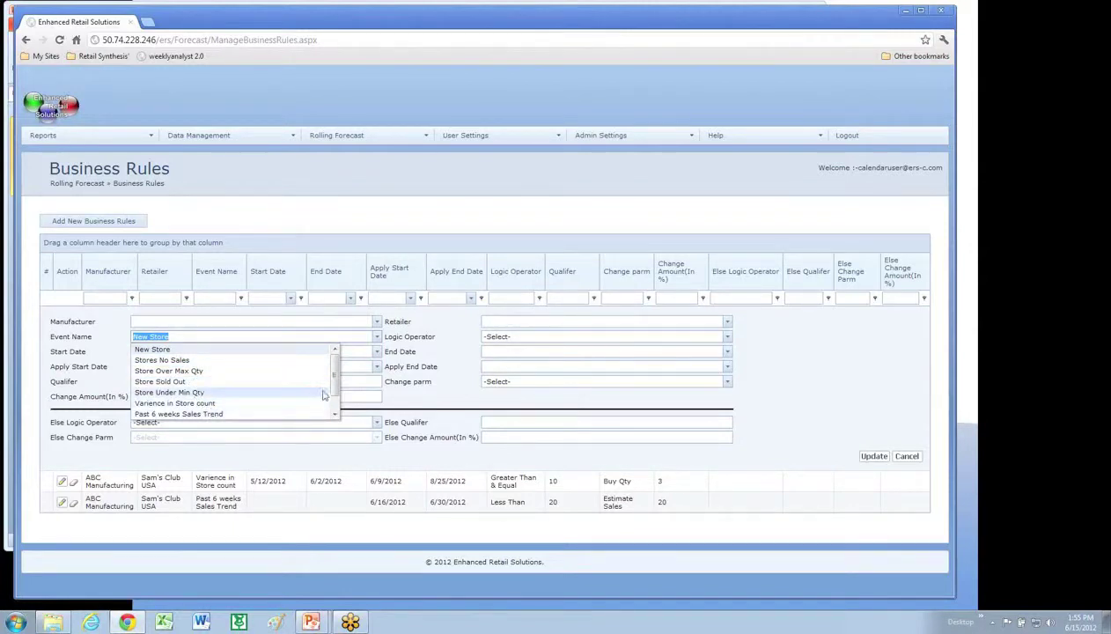
{"action": "left_click_drag", "start_coordinate": [334, 387], "coordinate": [335, 407]}
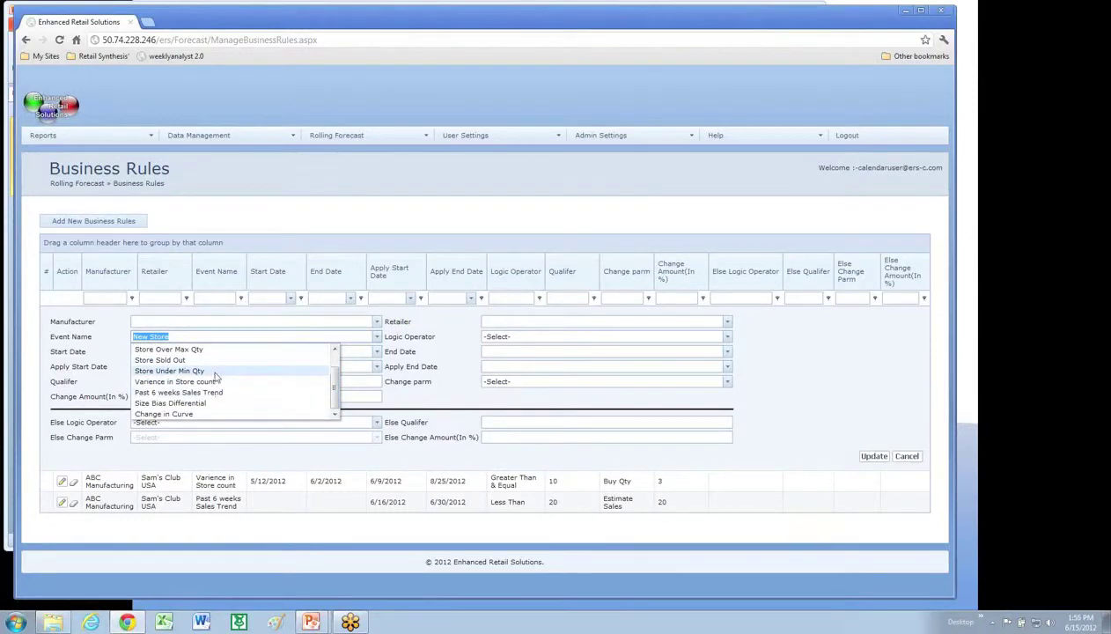
{"action": "left_click", "coordinate": [188, 360]}
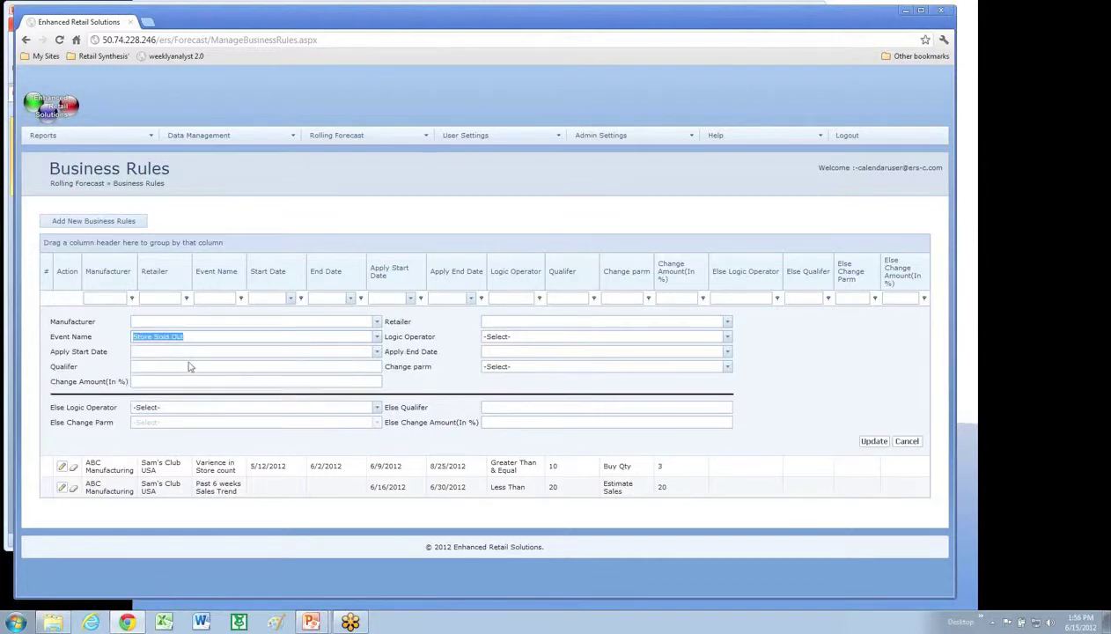
{"action": "left_click", "coordinate": [727, 337]}
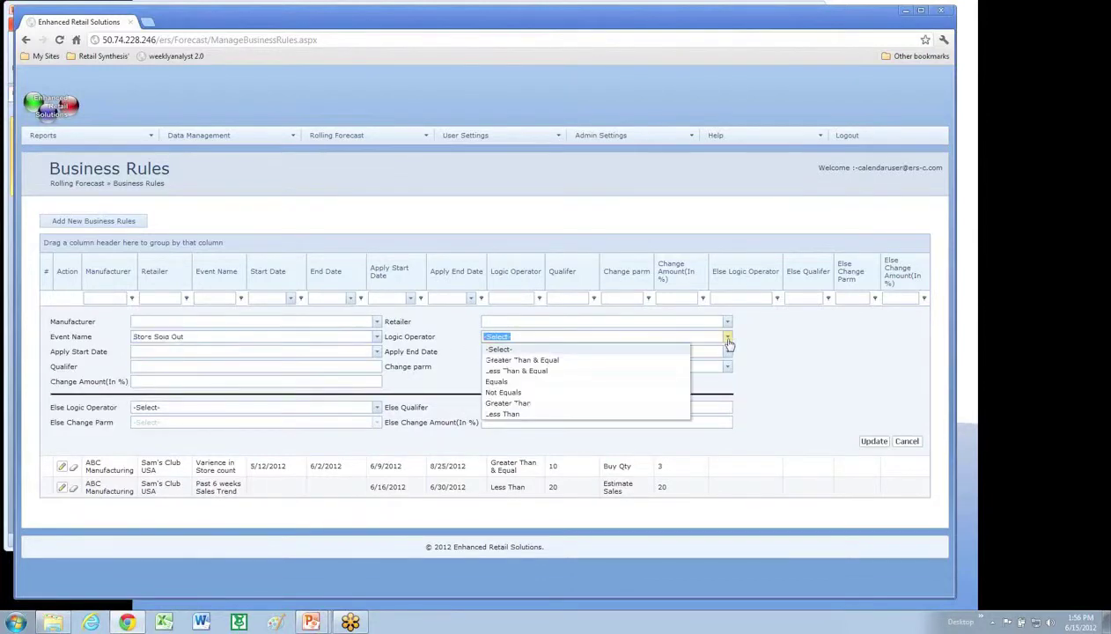
{"action": "left_click", "coordinate": [528, 360]}
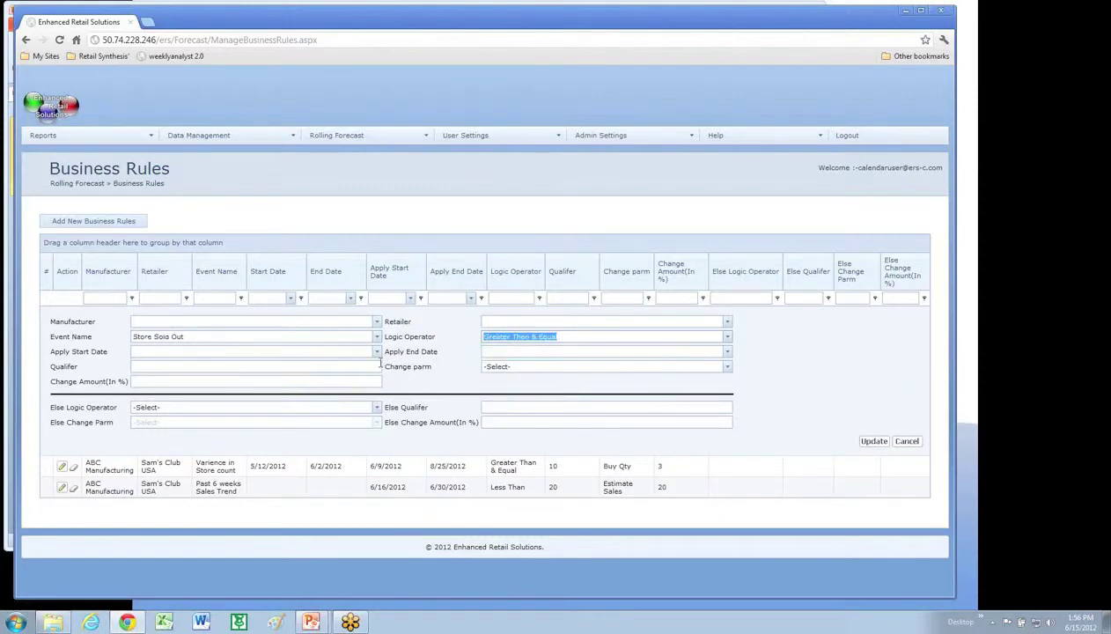
{"action": "left_click", "coordinate": [349, 367]}
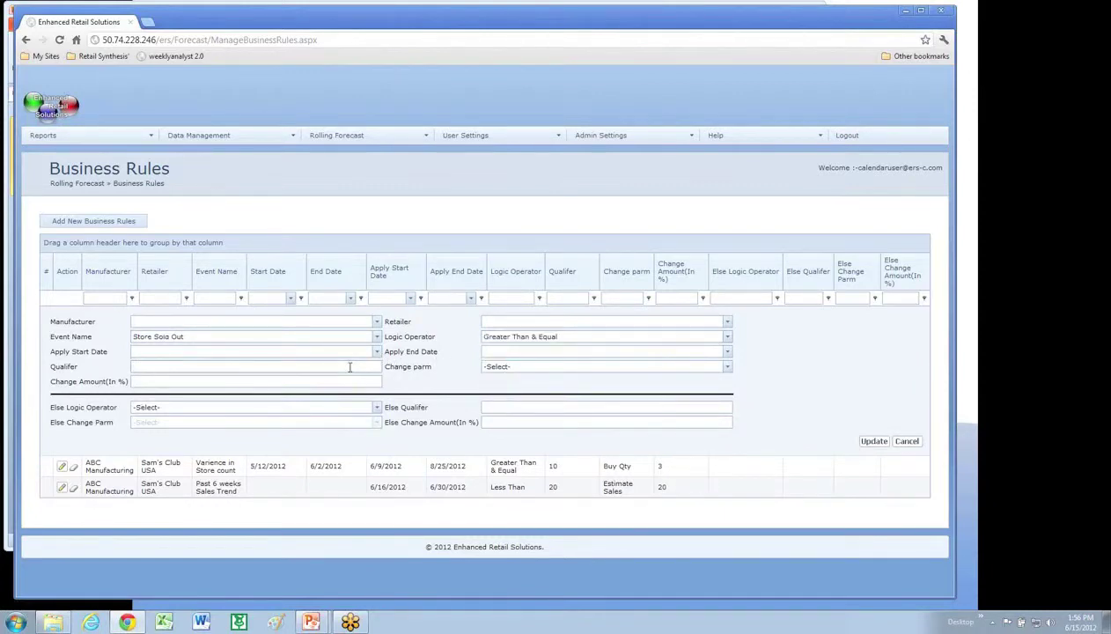
{"action": "type", "text": "10"}
Change Estimate Sales by 2%, applied from 06/16/2012 to 07/28/2012
{"action": "left_click", "coordinate": [727, 366]}
{"action": "left_click", "coordinate": [510, 401]}
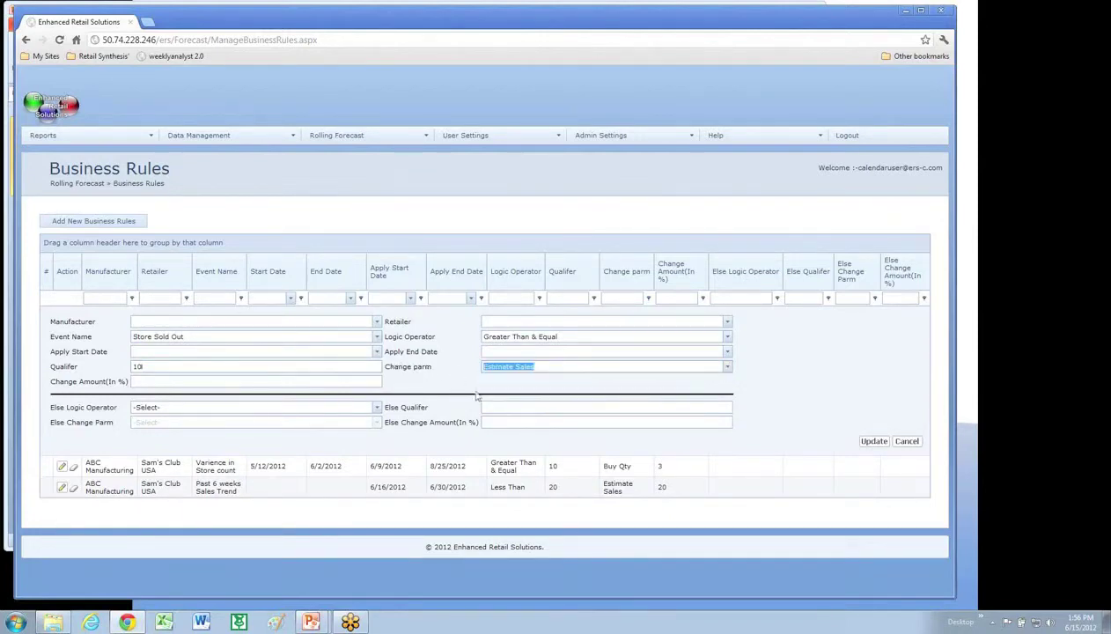
{"action": "left_click", "coordinate": [198, 382]}
{"action": "left_click", "coordinate": [375, 352]}
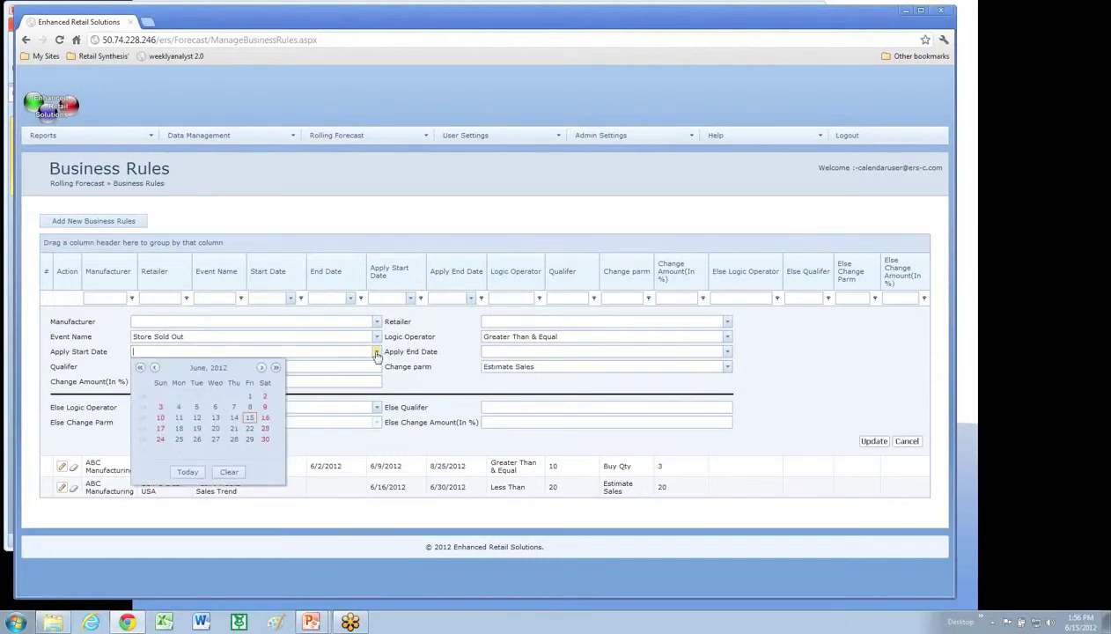
{"action": "left_click", "coordinate": [265, 417]}
{"action": "left_click", "coordinate": [727, 351]}
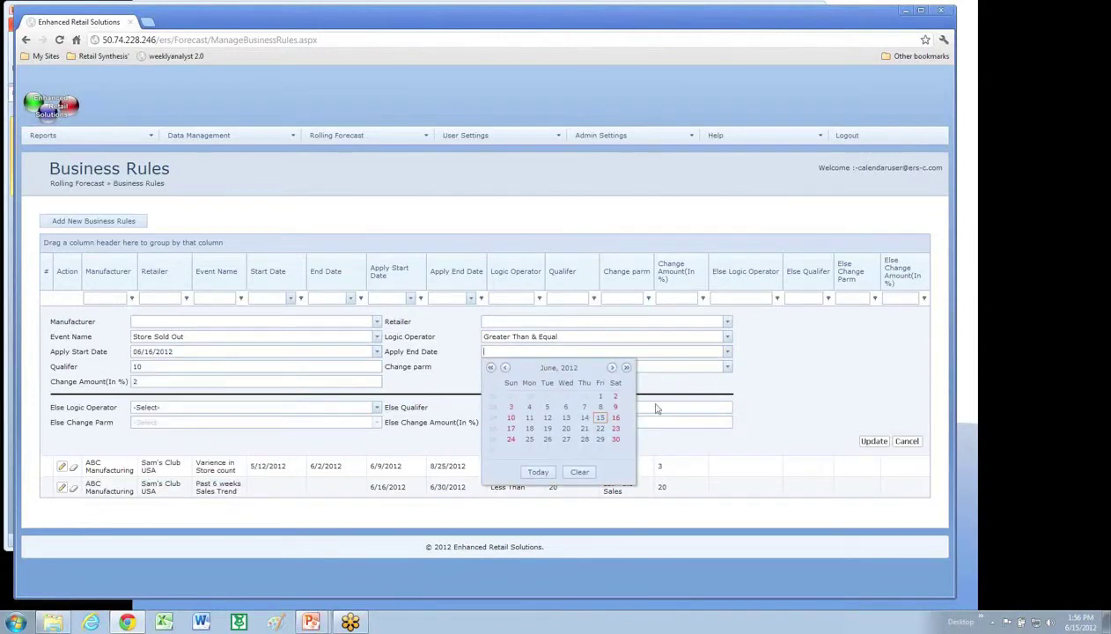
{"action": "left_click", "coordinate": [611, 367]}
{"action": "left_click", "coordinate": [616, 430]}
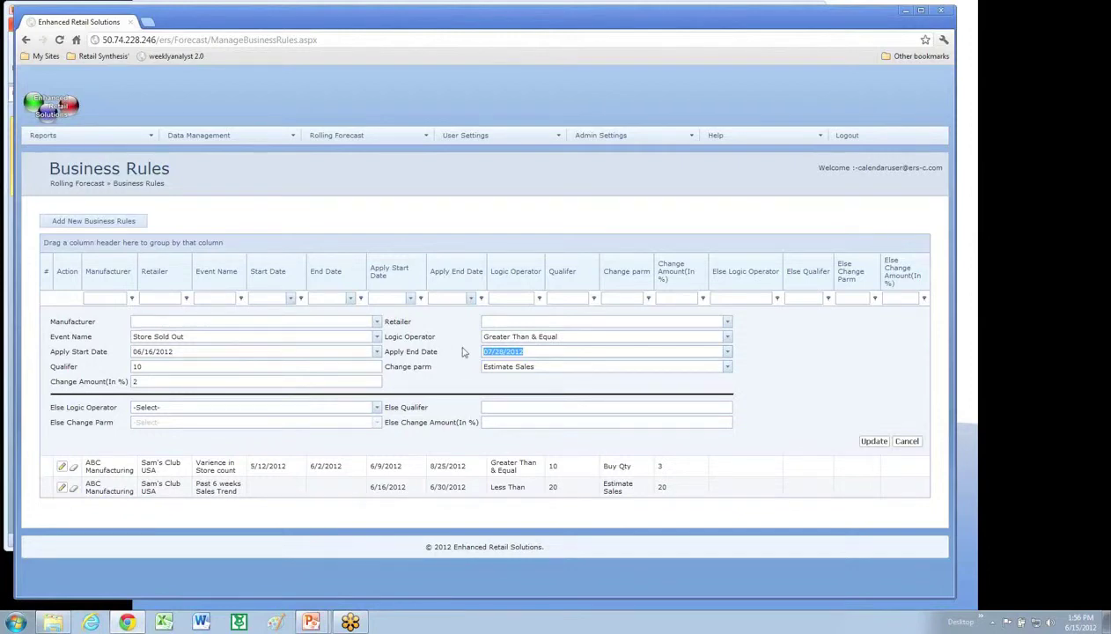
Cancel the unsaved rule and return to the PowerPoint webinar slide show
{"action": "left_click", "coordinate": [906, 441]}
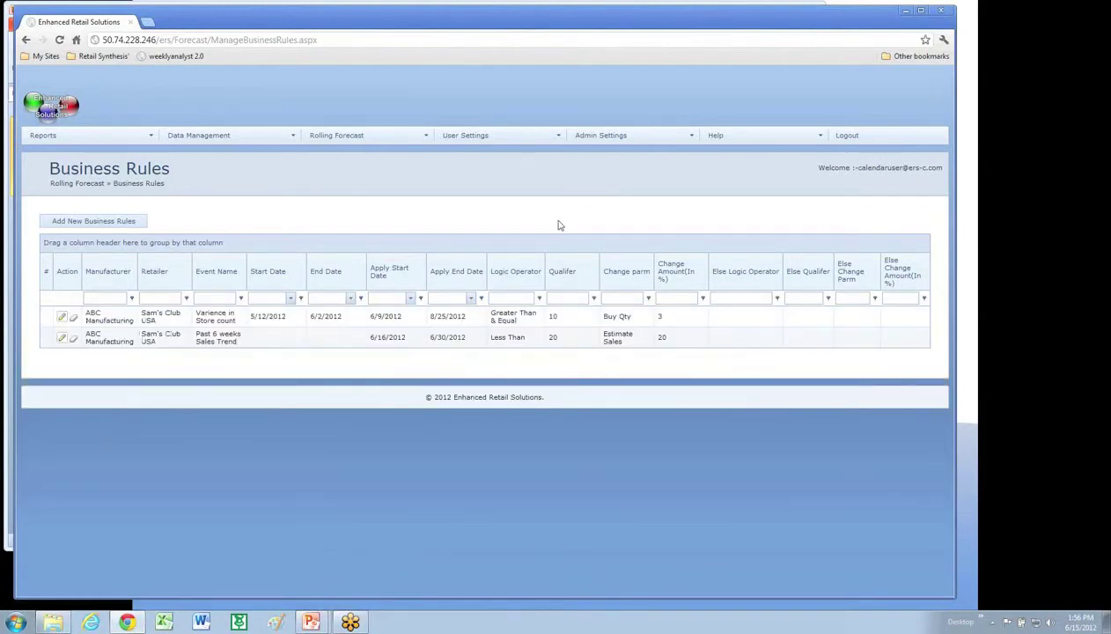
{"action": "mouse_move", "coordinate": [410, 142]}
{"action": "mouse_move", "coordinate": [311, 623]}
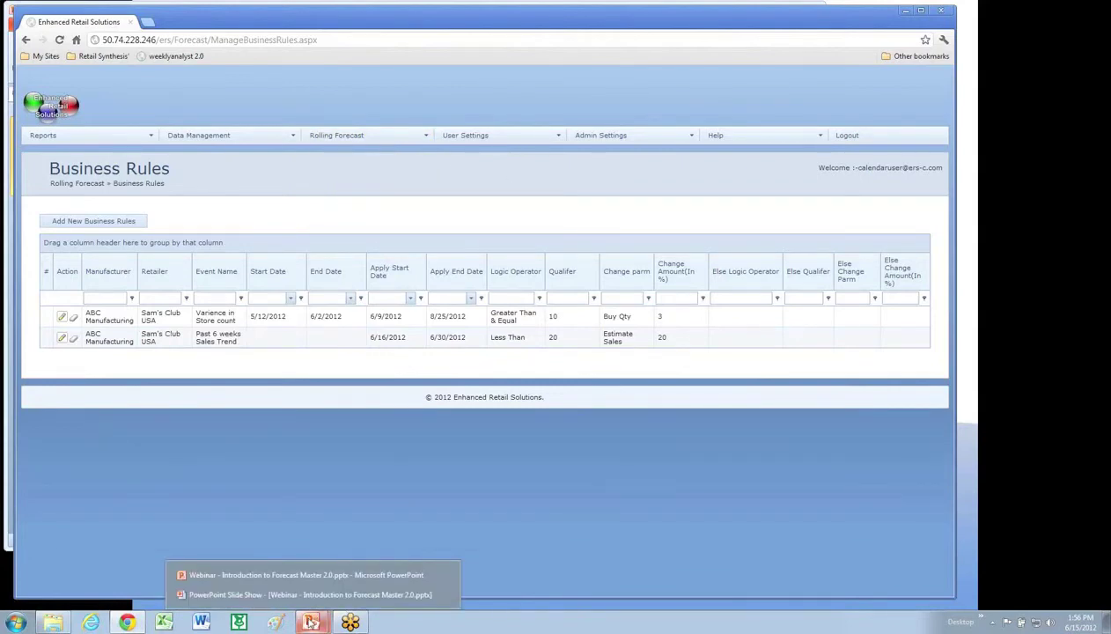
{"action": "left_click", "coordinate": [308, 594]}
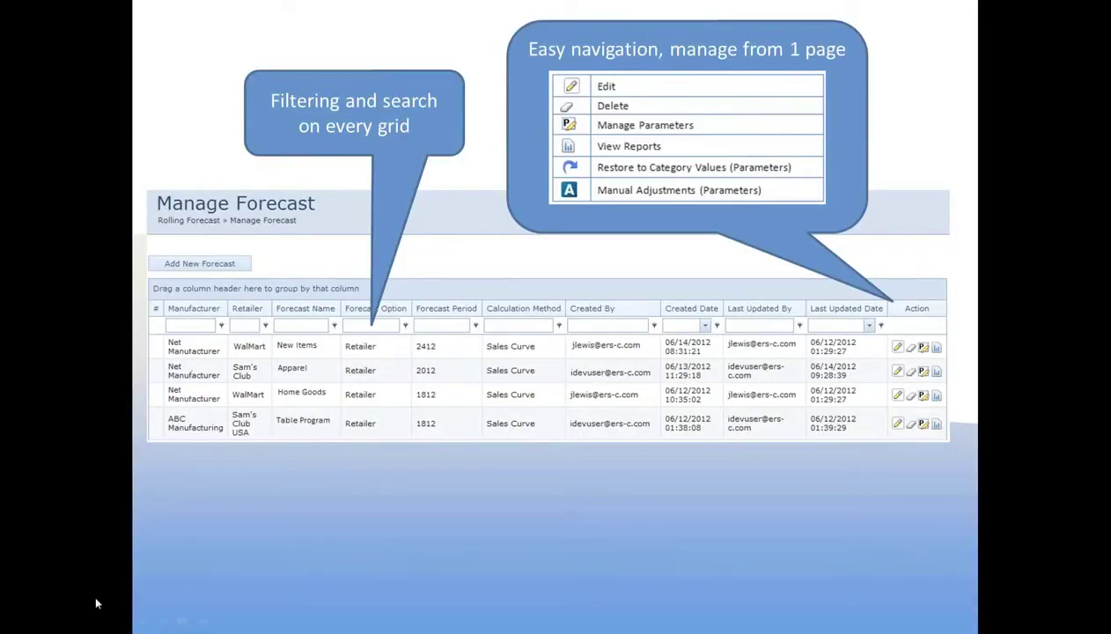
Advance past the Rolling Forecast report slide to the Sales Curve slide
{"action": "left_click", "coordinate": [202, 624]}
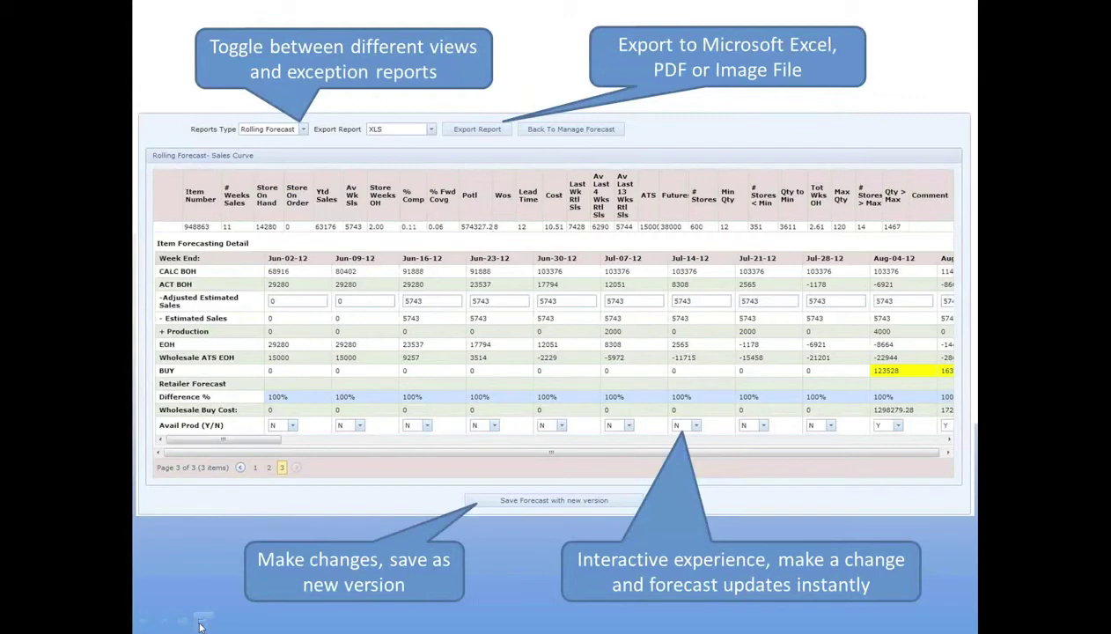
{"action": "left_click", "coordinate": [202, 624]}
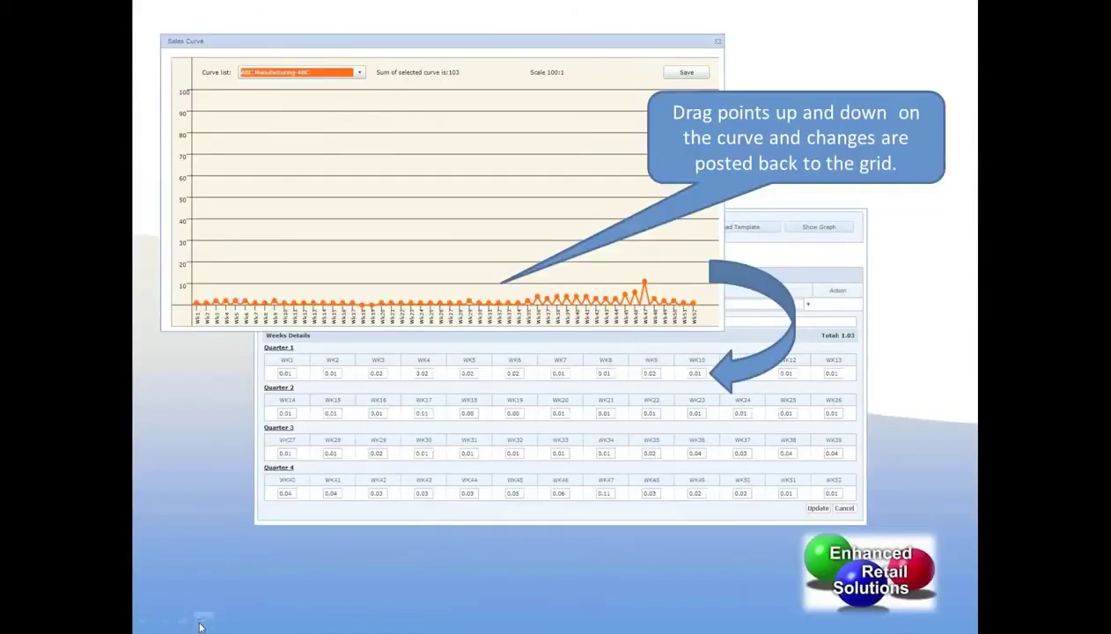